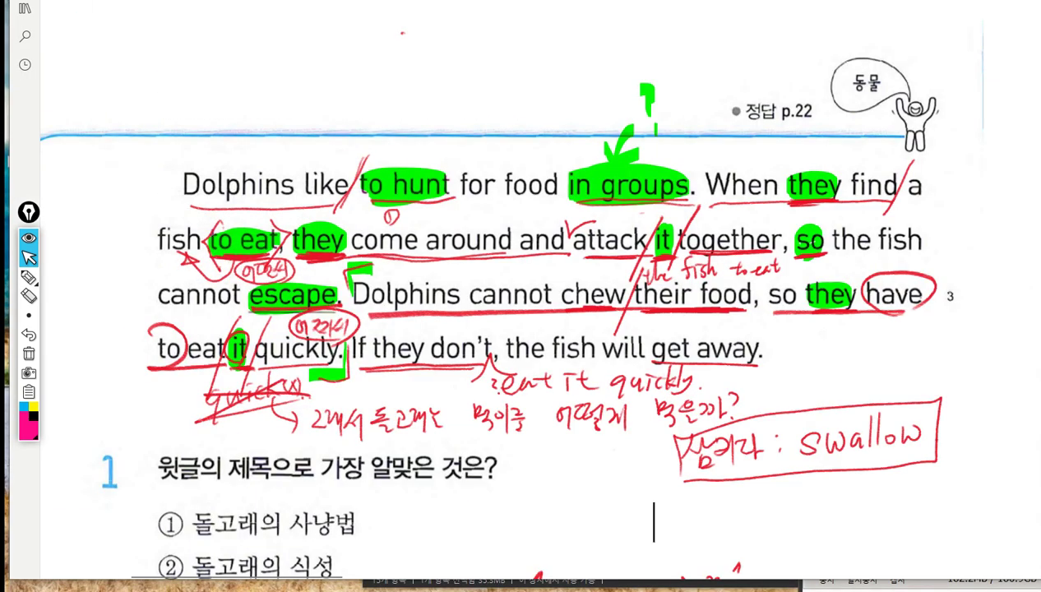
Open the linked Classcard set "[통문장] 주니어 리더스뱅크 5-1" from the notes and open it for editing.
{"action": "scroll", "coordinate": [761, 251], "scroll_direction": "right", "scroll_amount": 5}
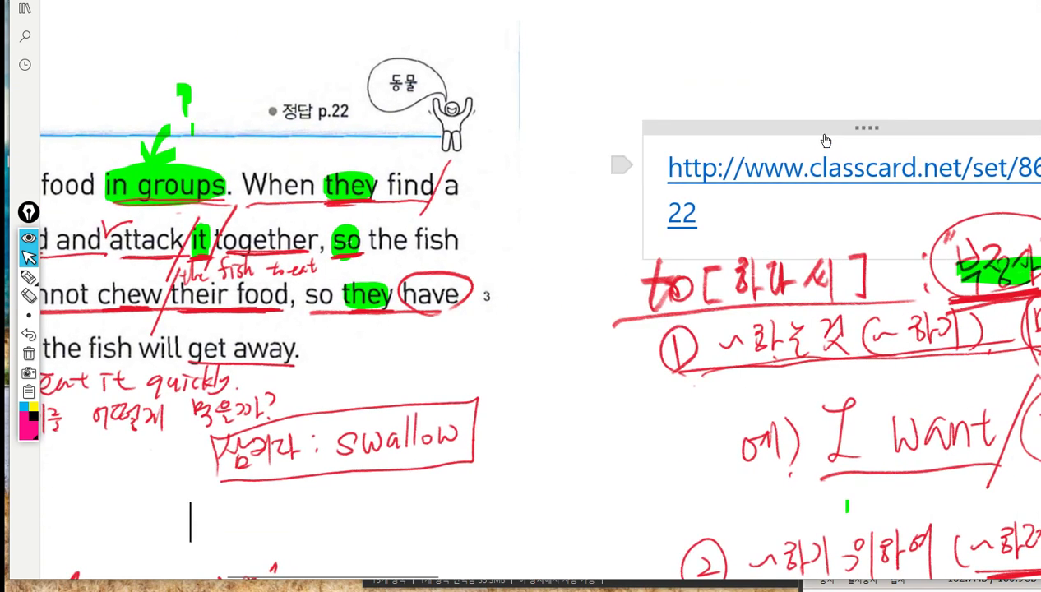
{"action": "left_click", "coordinate": [821, 171]}
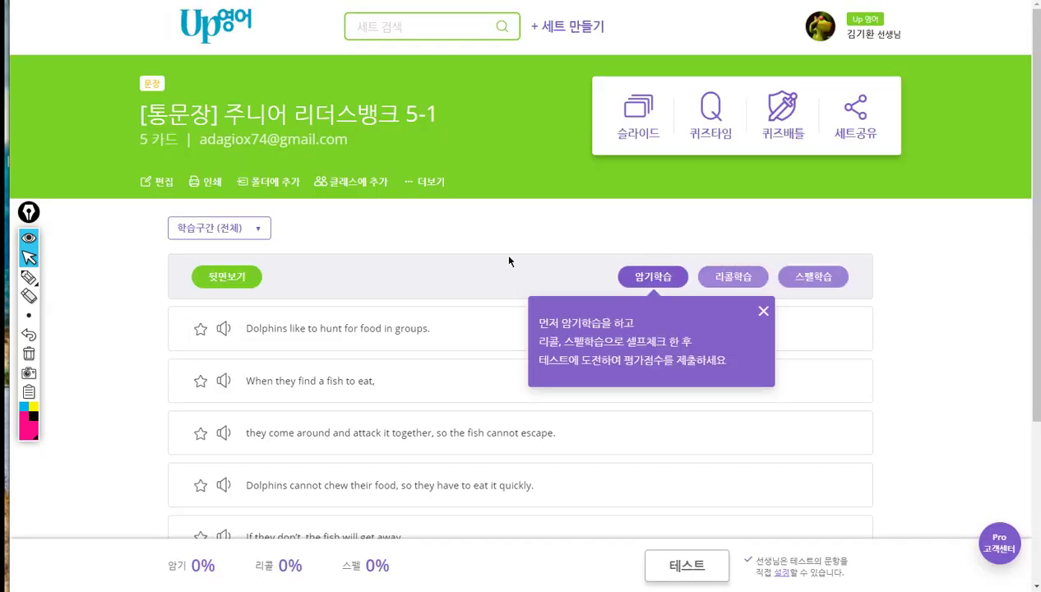
{"action": "left_click", "coordinate": [176, 183]}
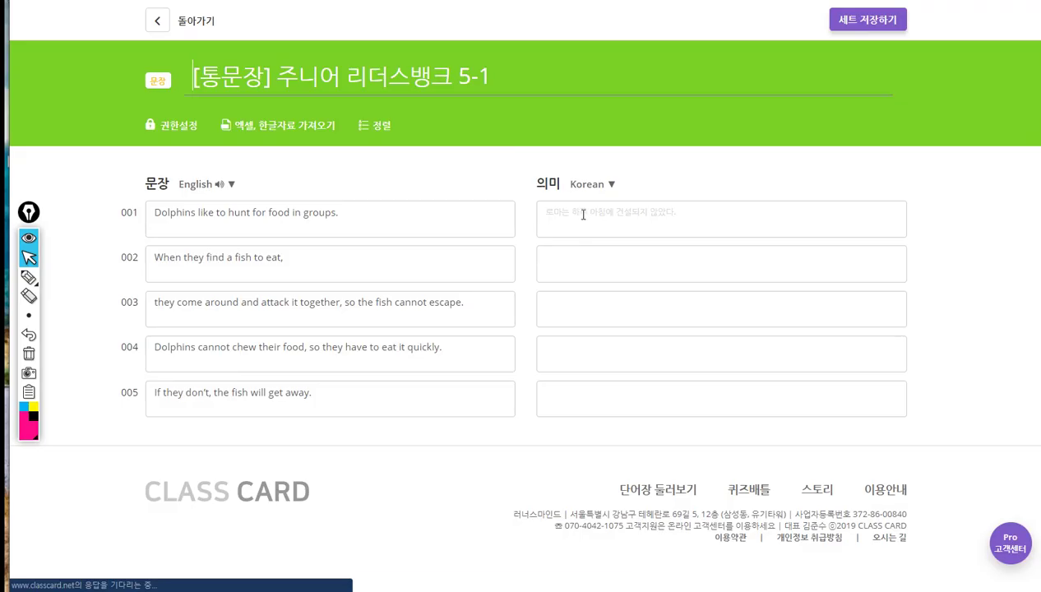
Enter "돌고래들은 좋아한다. / 무리지어 음식을 사냥하는 것을" as the Korean meaning of card 001.
{"action": "left_click", "coordinate": [580, 212]}
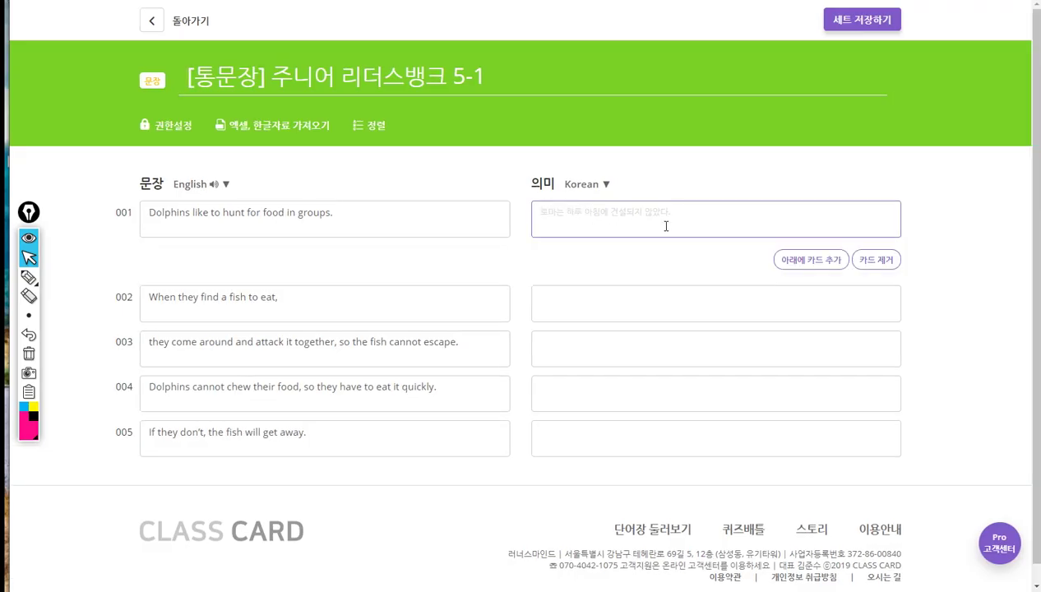
{"action": "type", "text": "돌고래들은 좋앟"}
{"action": "type", "text": "한다. / 무리지어 음식을"}
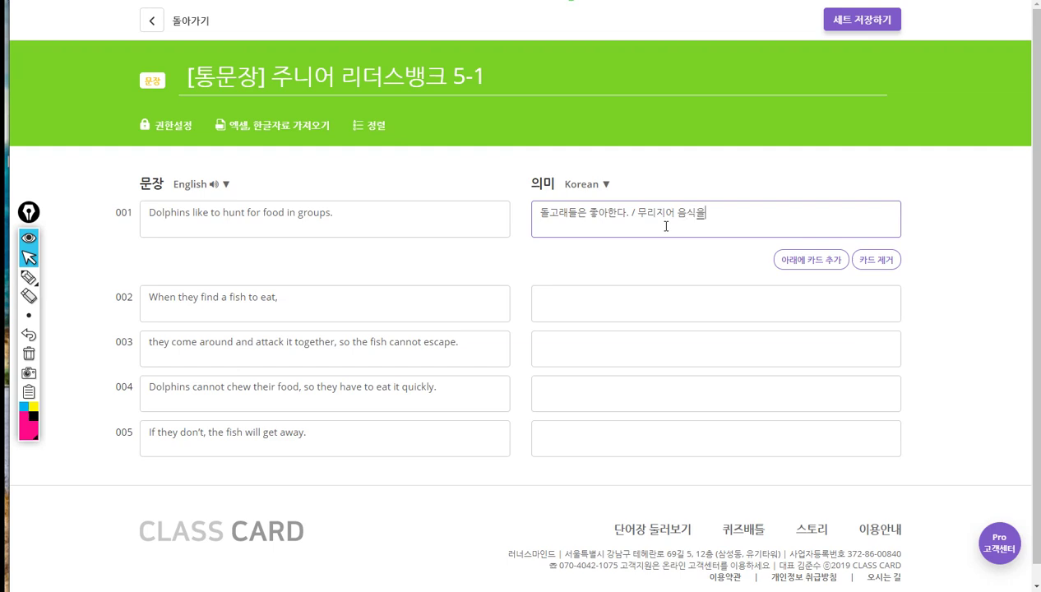
{"action": "type", "text": "사냥하는 것을"}
Review the phrase "무리지어 음식을 사냥하는 것을" in card 001's Korean meaning.
{"action": "key", "text": "shift+Left"}
{"action": "key", "text": "shift+Left"}
{"action": "key", "text": "shift+Left"}
{"action": "key", "text": "shift+Left"}
{"action": "key", "text": "shift+Left"}
{"action": "key", "text": "shift+Left"}
{"action": "key", "text": "shift+Left"}
{"action": "key", "text": "shift+Left"}
{"action": "key", "text": "shift+Left"}
{"action": "key", "text": "shift+Left"}
{"action": "key", "text": "shift+Left"}
{"action": "key", "text": "shift+Left"}
{"action": "key", "text": "shift+Left"}
{"action": "key", "text": "shift+Left"}
{"action": "key", "text": "shift+Left"}
{"action": "key", "text": "shift+Left"}
{"action": "key", "text": "shift+Left"}
{"action": "key", "text": "shift+Left"}
{"action": "key", "text": "shift+Left"}
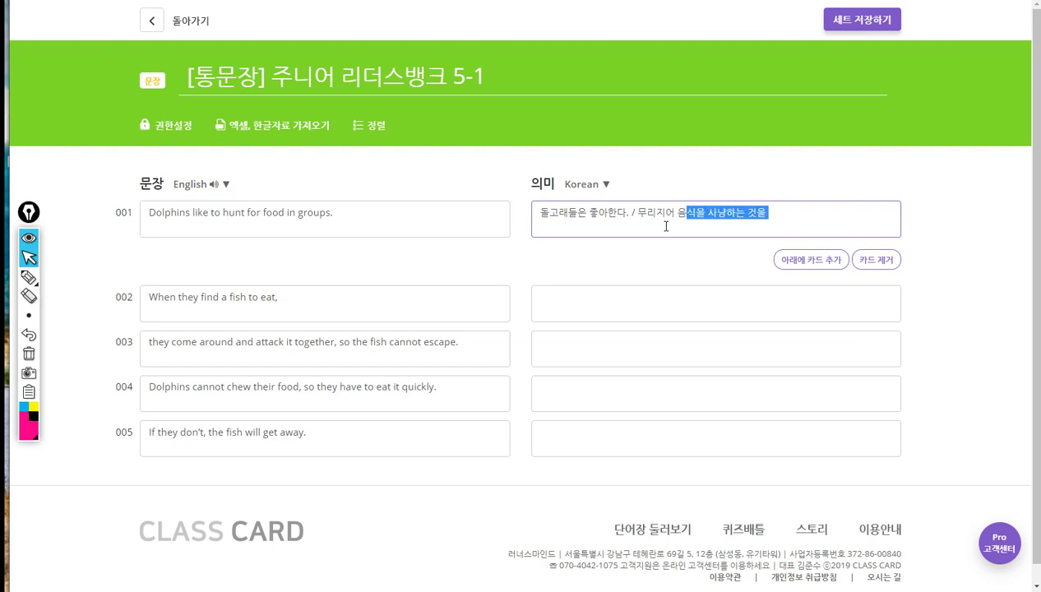
{"action": "key", "text": "shift+Right"}
{"action": "key", "text": "shift+Right"}
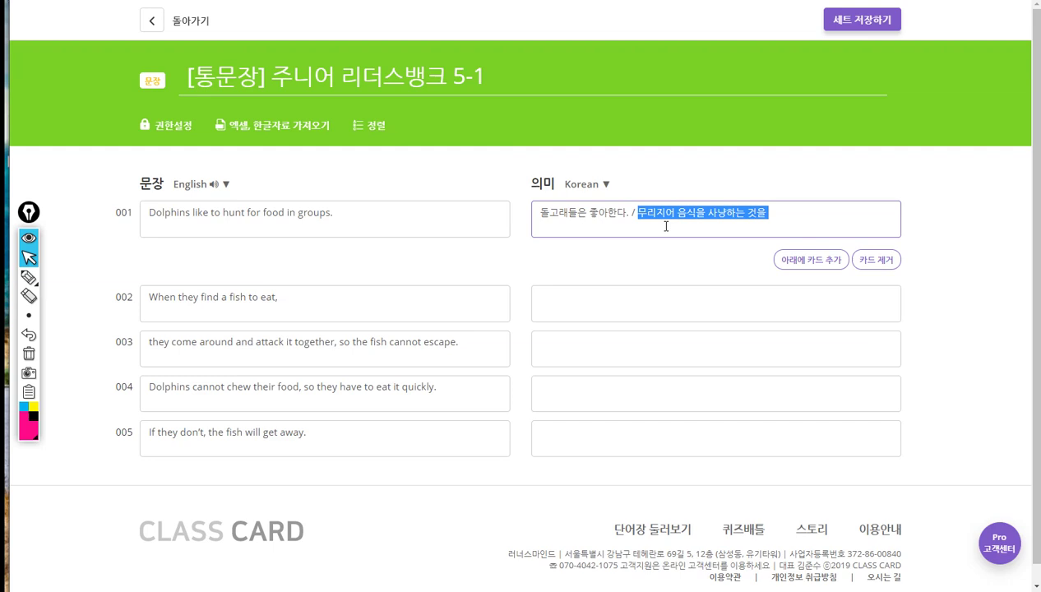
{"action": "key", "text": "Left"}
{"action": "key", "text": "Left"}
{"action": "key", "text": "ctrl+Left"}
Enter "그들이 발견할 때 / <먹을> 물고기를" as the Korean meaning of card 002.
{"action": "key", "text": "Tab"}
{"action": "key", "text": "Tab"}
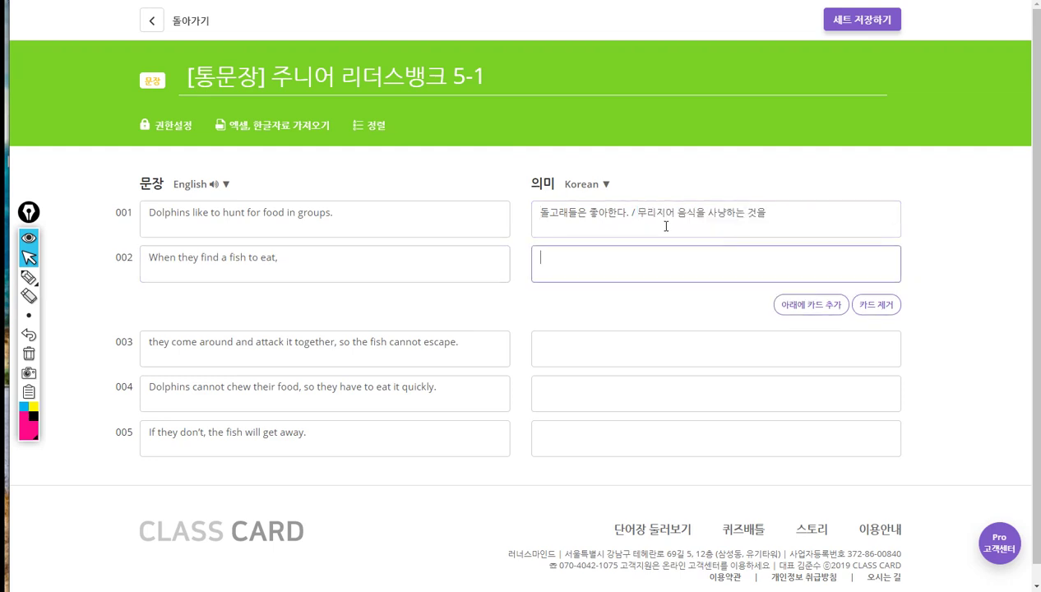
{"action": "type", "text": "그들이 발견할 때 / <먹을"}
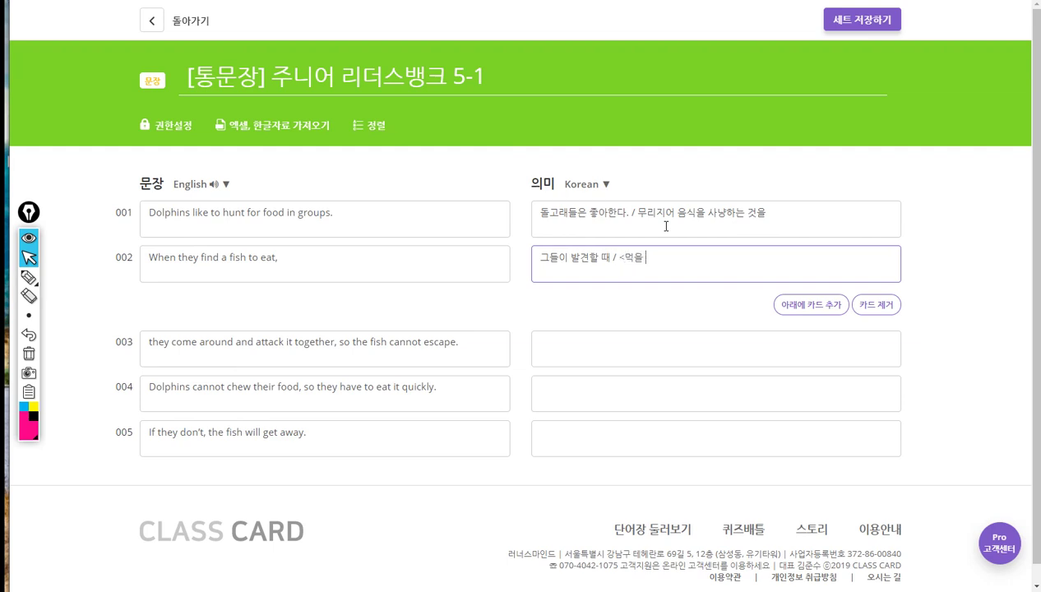
{"action": "type", "text": "> 무ㄹ고기를"}
Replace the word "물고기를" in card 002's Korean meaning with "생선을".
{"action": "key", "text": "shift+Right"}
{"action": "key", "text": "shift+Right"}
{"action": "key", "text": "shift+Right"}
{"action": "key", "text": "shift+Right"}
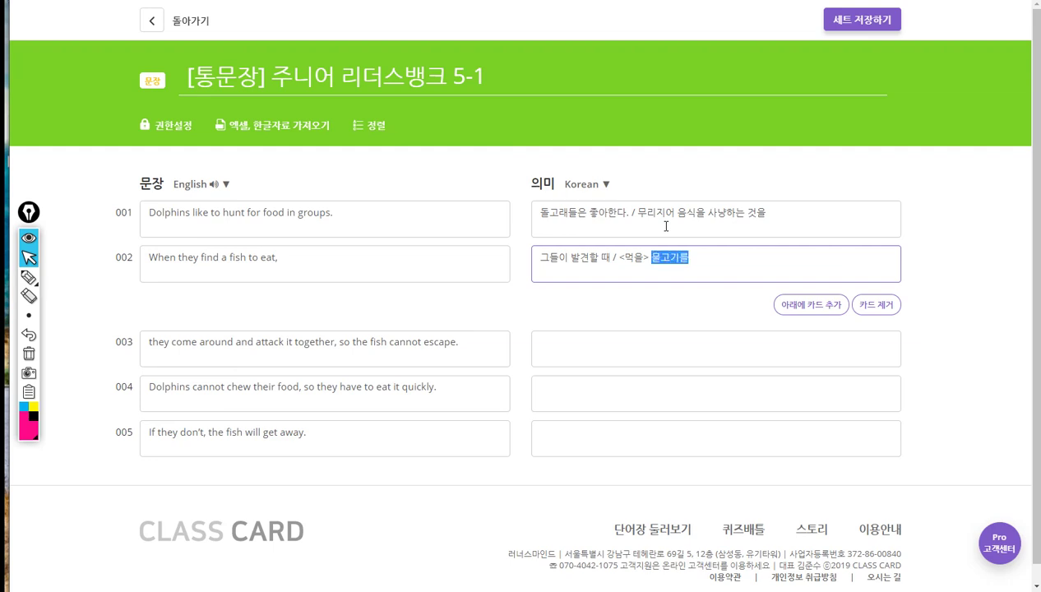
{"action": "key", "text": "shift+Right"}
{"action": "key", "text": "shift+Left"}
{"action": "type", "text": "생선을"}
Enter "그들은 둘러싸고 그리고 공격한다 / 그것을 / 함께, 그래서 / 그 물고기는 도망 갈 수 없다." as card 003's Korean meaning.
{"action": "key", "text": "Tab"}
{"action": "key", "text": "Tab"}
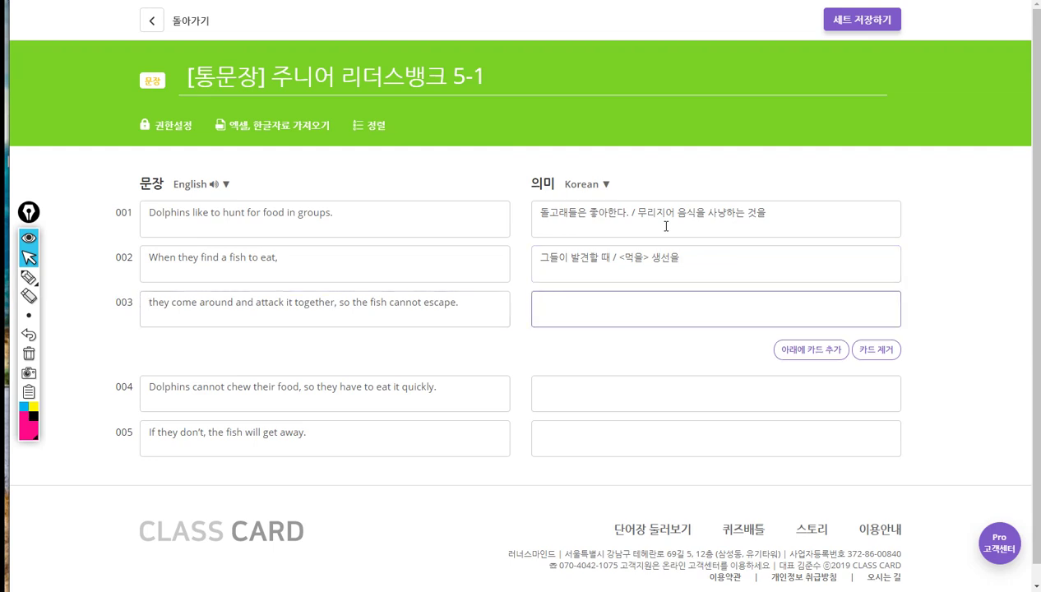
{"action": "type", "text": "그들의"}
{"action": "key", "text": "BackSpace"}
{"action": "type", "text": "은 둘레"}
{"action": "key", "text": "BackSpace"}
{"action": "type", "text": "러싸고 그리고 고공격한다 / 쿼그것을 / 험"}
{"action": "type", "text": "께, 그래서"}
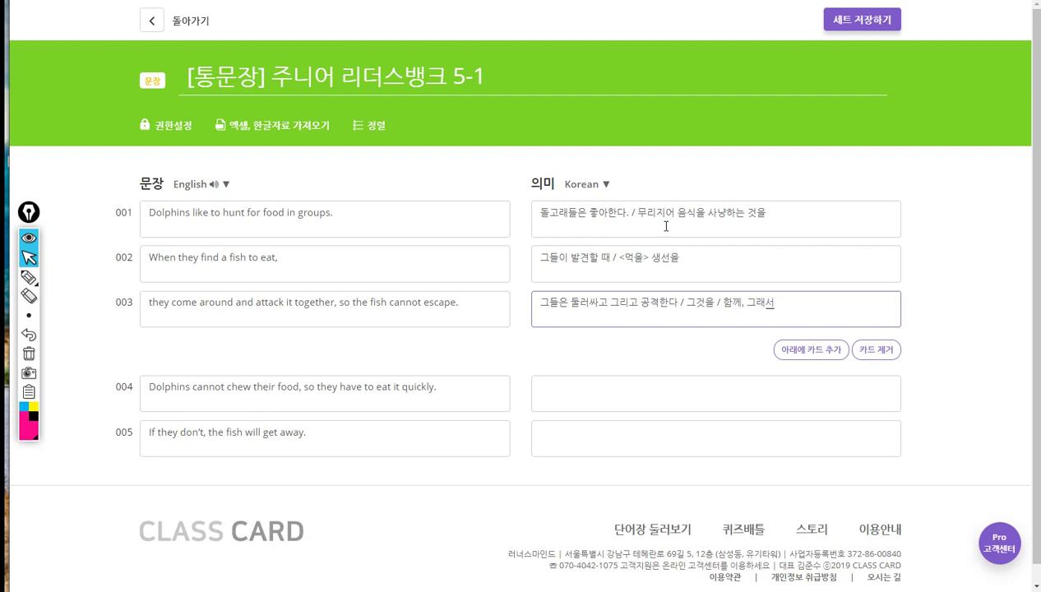
{"action": "type", "text": " /"}
{"action": "type", "text": " 그 ㅁ"}
{"action": "type", "text": "물고기는 "}
{"action": "type", "text": "도망 갈수"}
{"action": "key", "text": "BackSpace"}
{"action": "type", "text": "수 없다."}
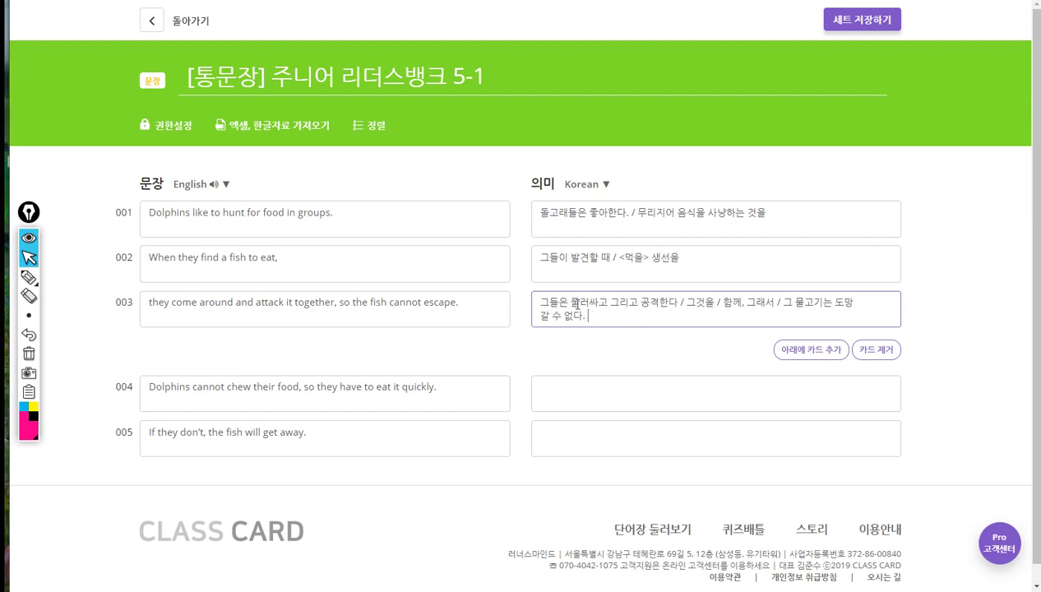
{"action": "left_click_drag", "start_coordinate": [540, 302], "coordinate": [619, 311]}
Enter "돌고래들은 씹을 수 없다. / 그들의 음식을, 그래서 그들은 먹어야만 한다. / 그것을 / 빠르게" as card 004's Korean meaning.
{"action": "key", "text": "Tab"}
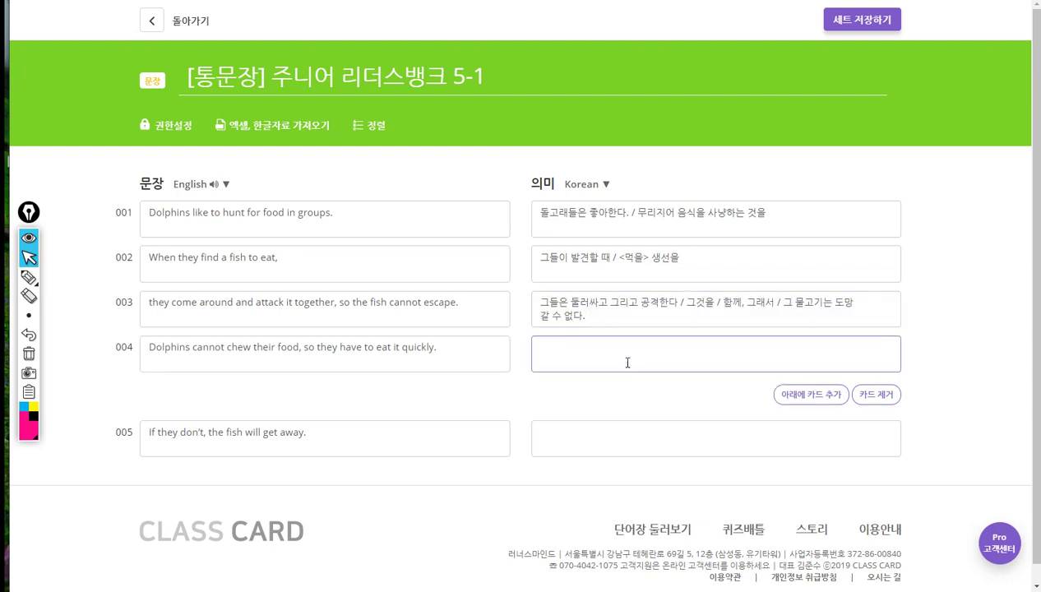
{"action": "type", "text": "돌고래드"}
{"action": "type", "text": "ㄹ은 "}
{"action": "type", "text": "씹어"}
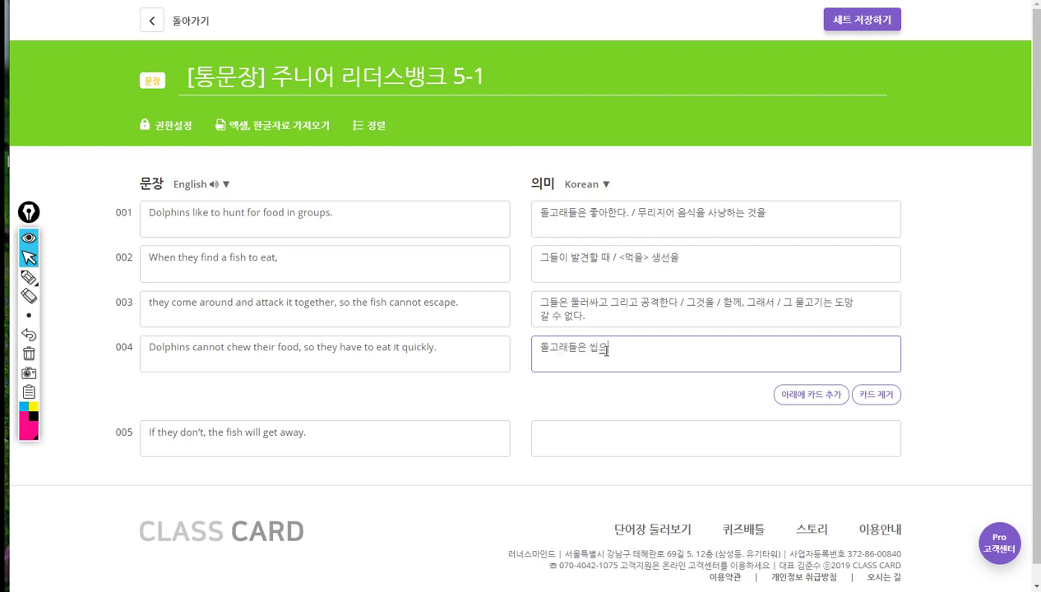
{"action": "type", "text": "ㄹ 수 어ㅂㅅ다. / 그들의 음식을 "}
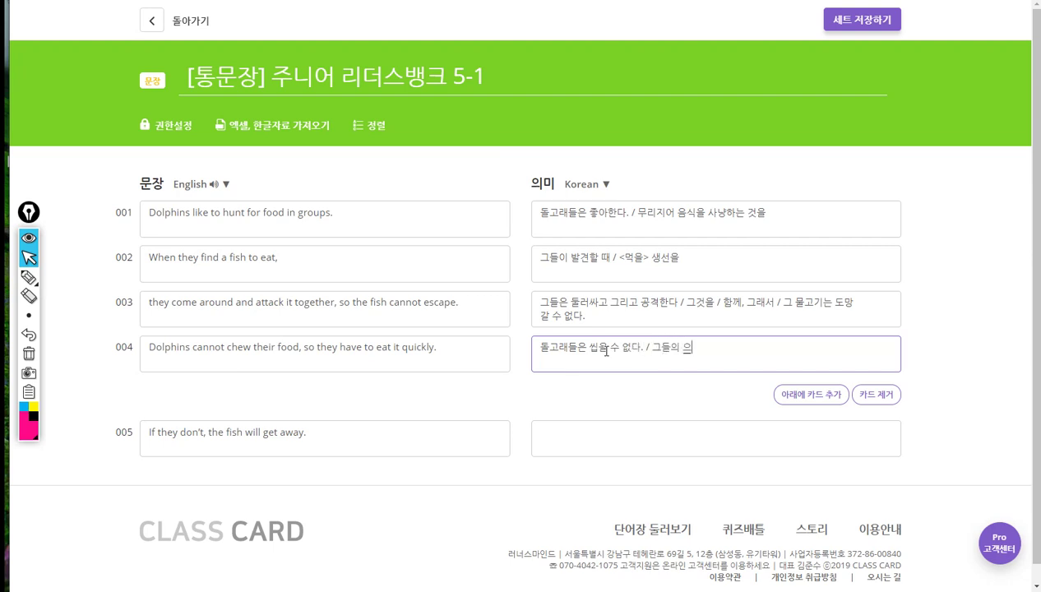
{"action": "type", "text": ", 그래서 그들은 그"}
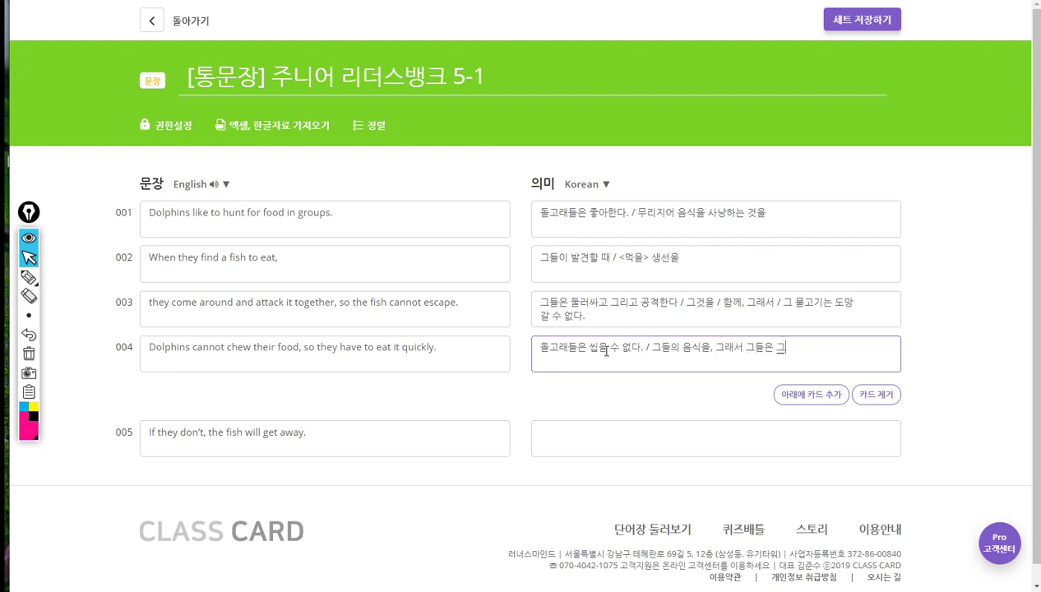
{"action": "key", "text": "BackSpace"}
{"action": "type", "text": "먹"}
{"action": "type", "text": "어야만 한ㄷ"}
{"action": "type", "text": "ㅏ . /"}
{"action": "key", "text": "BackSpace"}
{"action": "key", "text": "BackSpace"}
{"action": "key", "text": "BackSpace"}
{"action": "key", "text": "BackSpace"}
{"action": "type", "text": ". / 그것을 / 빨리"}
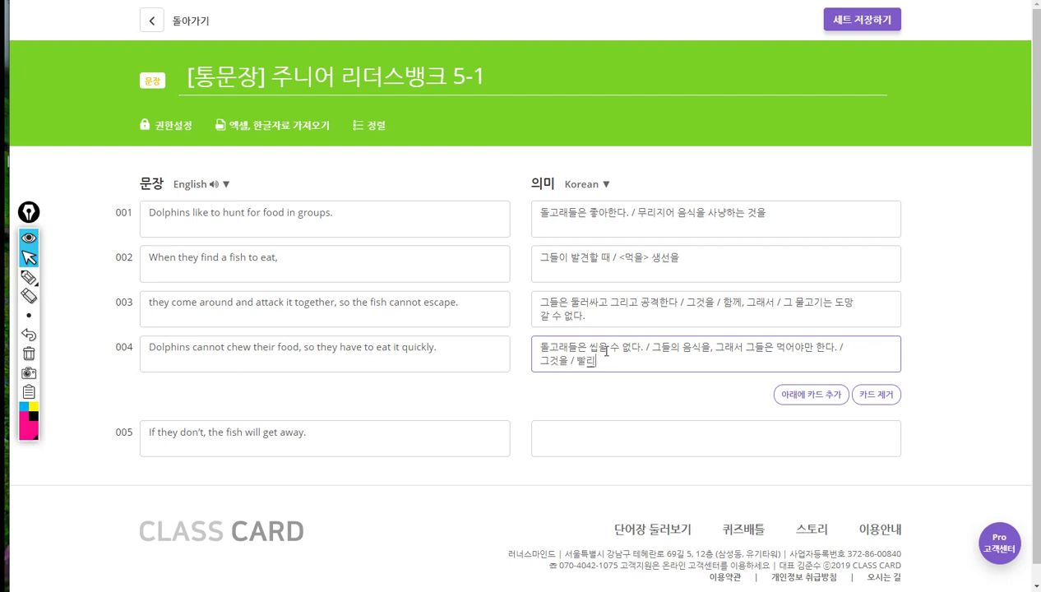
{"action": "key", "text": "BackSpace"}
{"action": "key", "text": "BackSpace"}
{"action": "type", "text": "빠르게"}
Read through card 004's Korean meaning from its beginning to check the translation.
{"action": "key", "text": "ctrl+Home"}
{"action": "key", "text": "shift+Right"}
{"action": "key", "text": "shift+Right"}
{"action": "key", "text": "shift+Right"}
{"action": "key", "text": "shift+Right"}
{"action": "key", "text": "shift+Right"}
{"action": "key", "text": "shift+Right"}
{"action": "key", "text": "shift+Right"}
{"action": "key", "text": "shift+Right"}
{"action": "key", "text": "shift+Right"}
{"action": "key", "text": "shift+Right"}
{"action": "key", "text": "shift+Right"}
{"action": "key", "text": "shift+Right"}
{"action": "key", "text": "shift+Right"}
{"action": "key", "text": "shift+Right"}
{"action": "key", "text": "shift+Right"}
{"action": "key", "text": "shift+Right"}
{"action": "key", "text": "shift+Right"}
{"action": "key", "text": "shift+Right"}
{"action": "key", "text": "shift+Right"}
{"action": "key", "text": "shift+Right"}
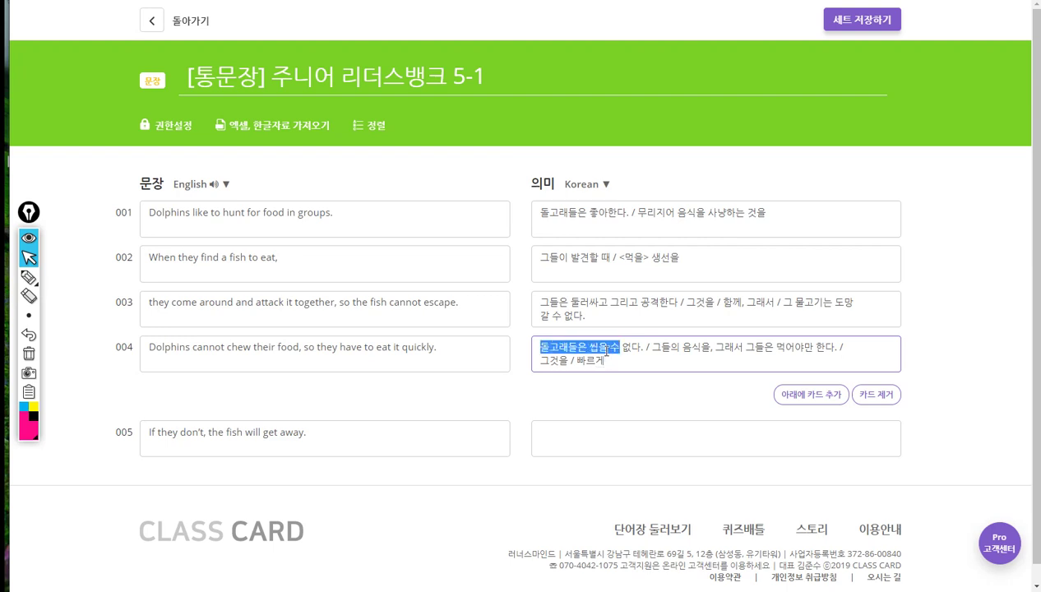
{"action": "key", "text": "shift+Right"}
{"action": "key", "text": "shift+Right"}
{"action": "key", "text": "shift+Right"}
{"action": "key", "text": "shift+Right"}
{"action": "key", "text": "shift+Right"}
{"action": "key", "text": "shift+Right"}
{"action": "key", "text": "shift+Right"}
{"action": "key", "text": "shift+Right"}
{"action": "key", "text": "shift+Right"}
{"action": "key", "text": "shift+Right"}
{"action": "key", "text": "shift+Right"}
{"action": "key", "text": "shift+Right"}
{"action": "key", "text": "shift+Right"}
{"action": "key", "text": "shift+Right"}
{"action": "key", "text": "shift+Right"}
{"action": "key", "text": "shift+Right"}
{"action": "key", "text": "shift+Right"}
{"action": "key", "text": "shift+Right"}
{"action": "key", "text": "shift+Right"}
{"action": "key", "text": "shift+Right"}
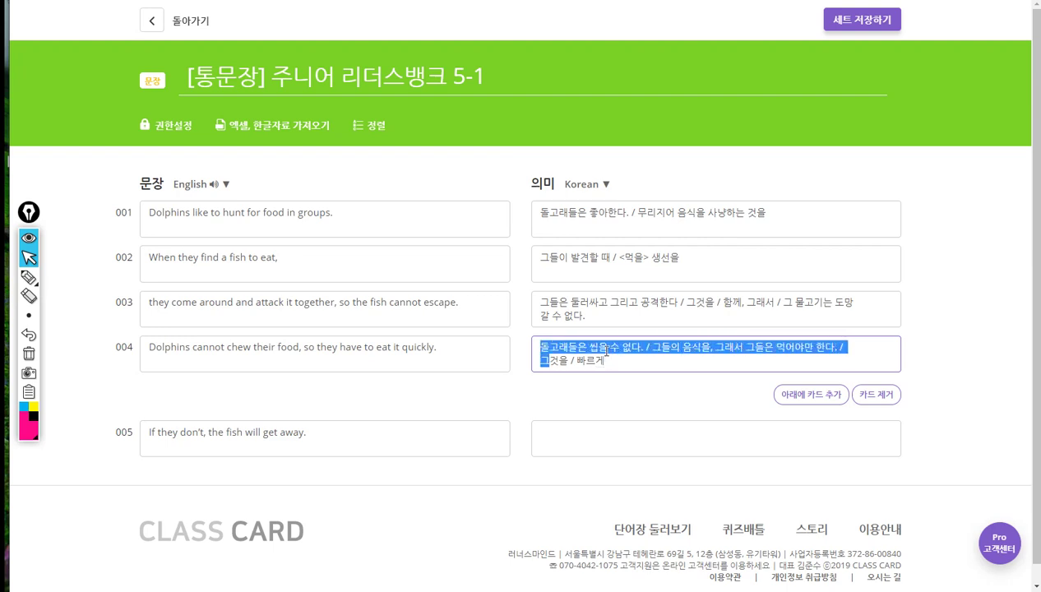
Enter "만약 그들이 하지 않는다면, 그 물고기는 달아날 것이다." as the Korean meaning of card 005.
{"action": "key", "text": "Tab"}
{"action": "key", "text": "Tab"}
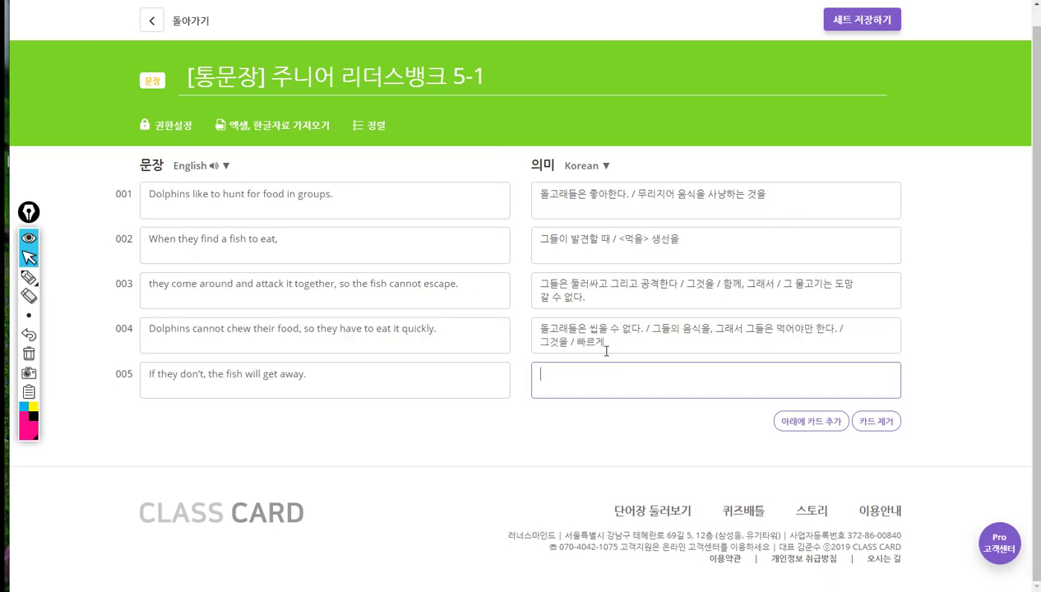
{"action": "type", "text": "만약 그들이 할"}
{"action": "type", "text": "지 않는다"}
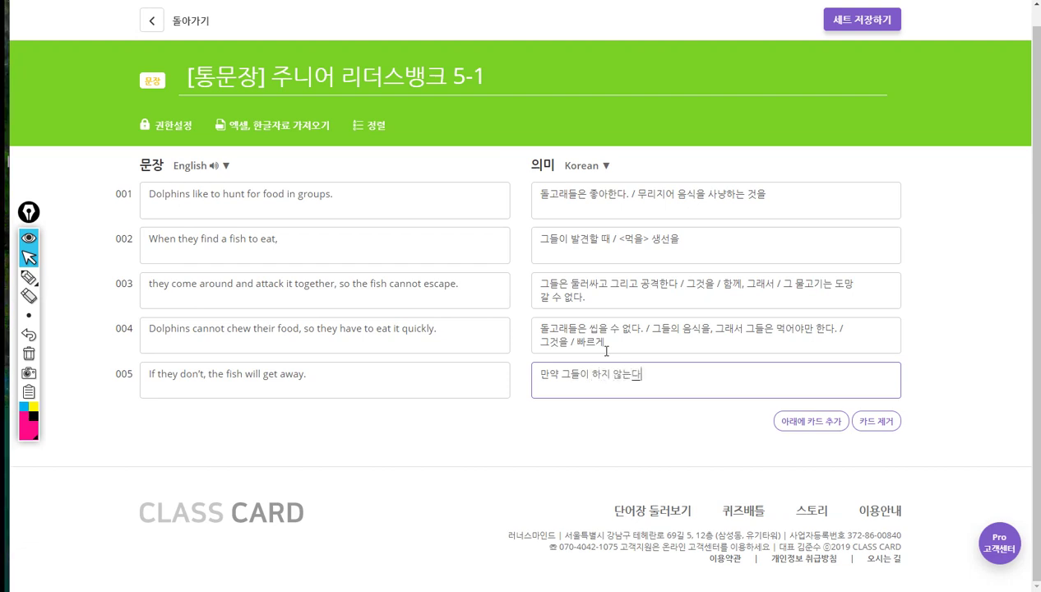
{"action": "type", "text": "면,"}
{"action": "type", "text": " 그 물곡"}
{"action": "type", "text": "기는 달애"}
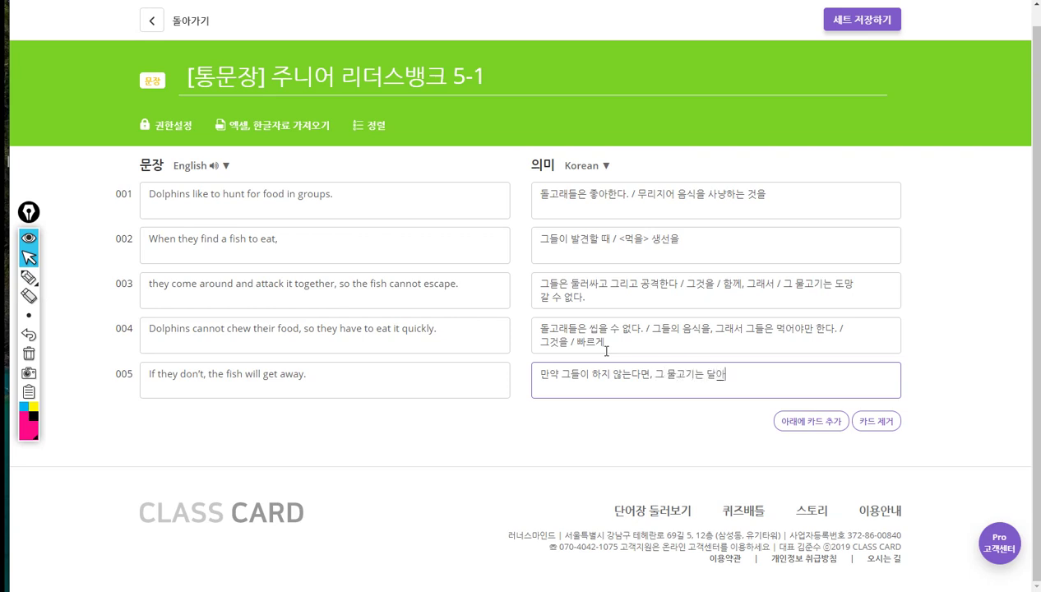
{"action": "type", "text": "날 것이다."}
Save the completed set, add it to the 6학년 class, and return to the saved set's page.
{"action": "left_click", "coordinate": [855, 36]}
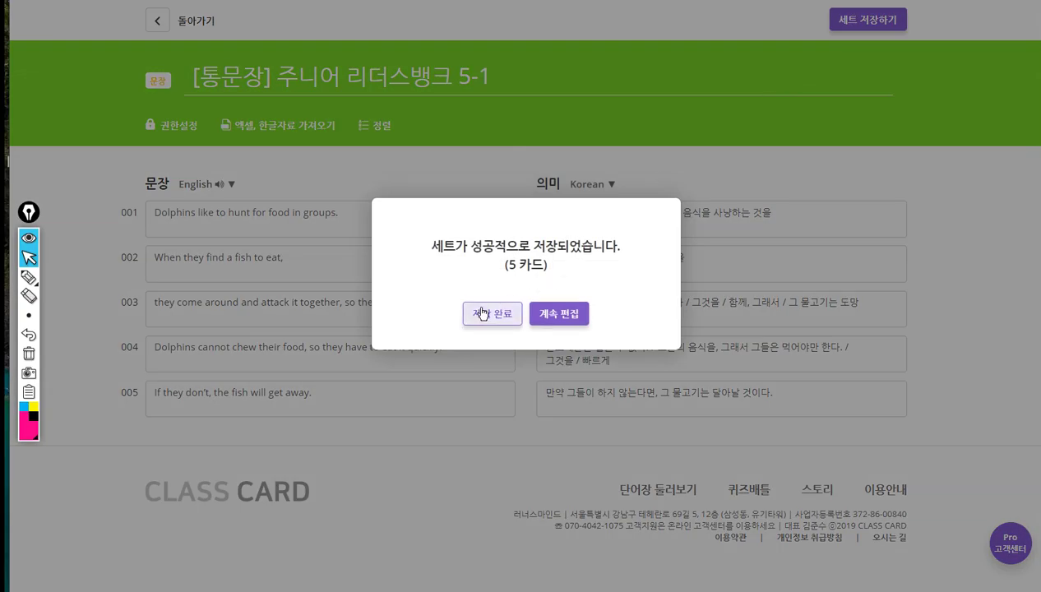
{"action": "left_click", "coordinate": [483, 313]}
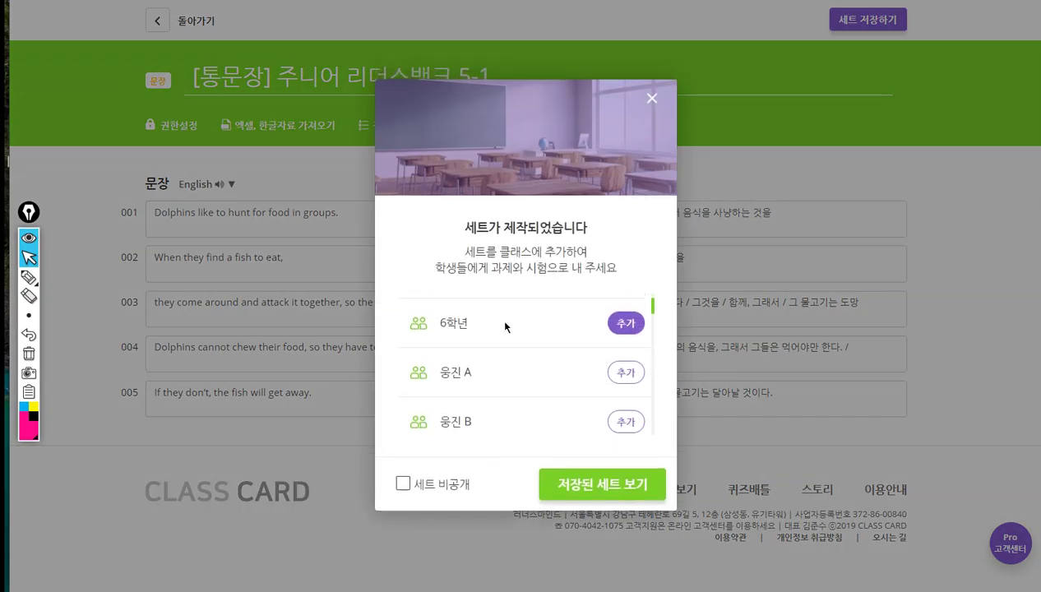
{"action": "left_click", "coordinate": [626, 318]}
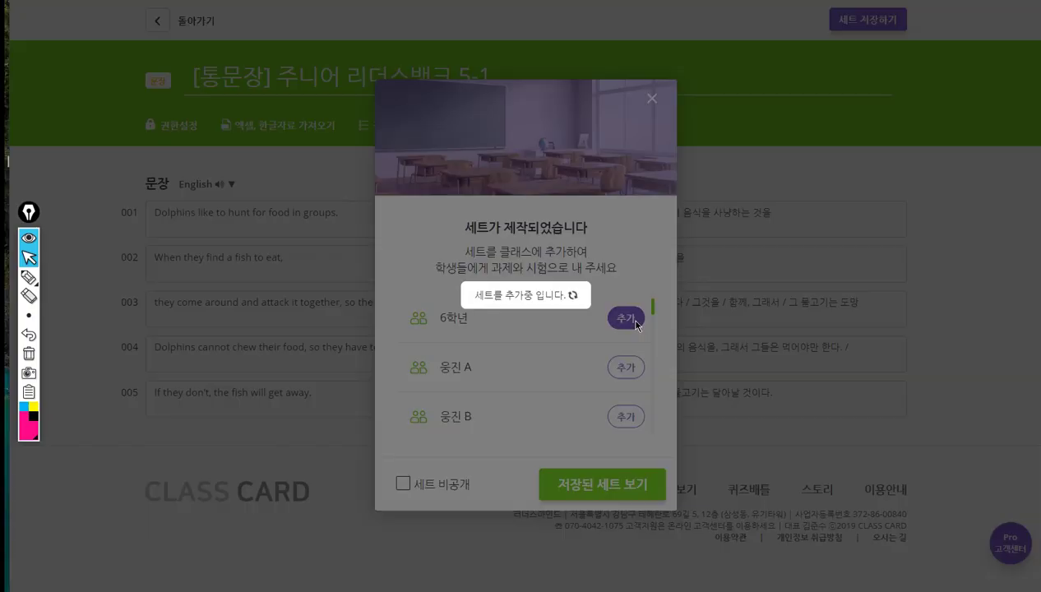
{"action": "left_click", "coordinate": [582, 485]}
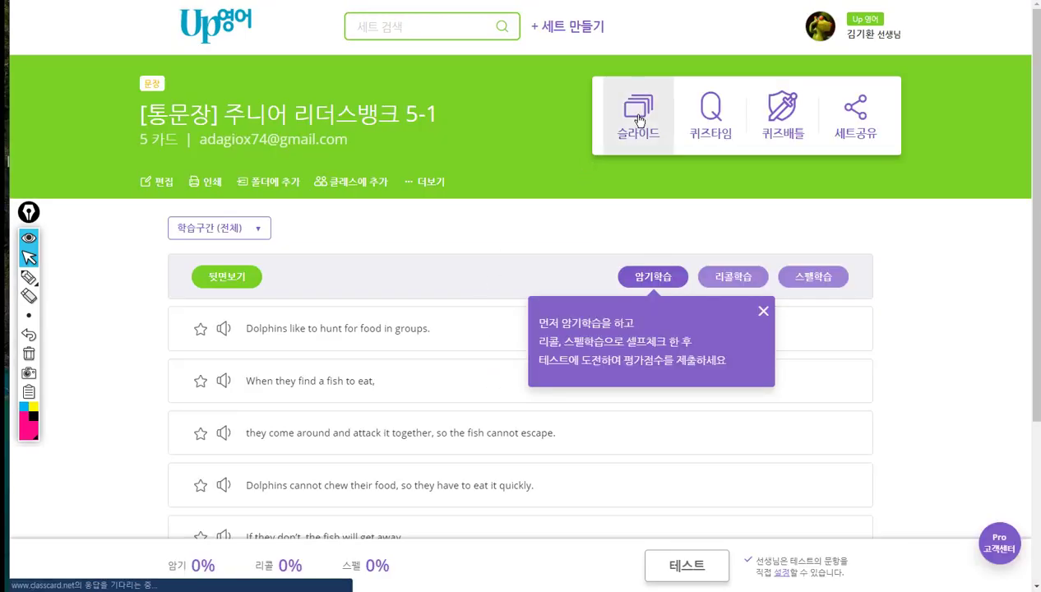
Present the set as slides and examine the two parts of the first card's Korean meaning around the slash.
{"action": "left_click", "coordinate": [639, 120]}
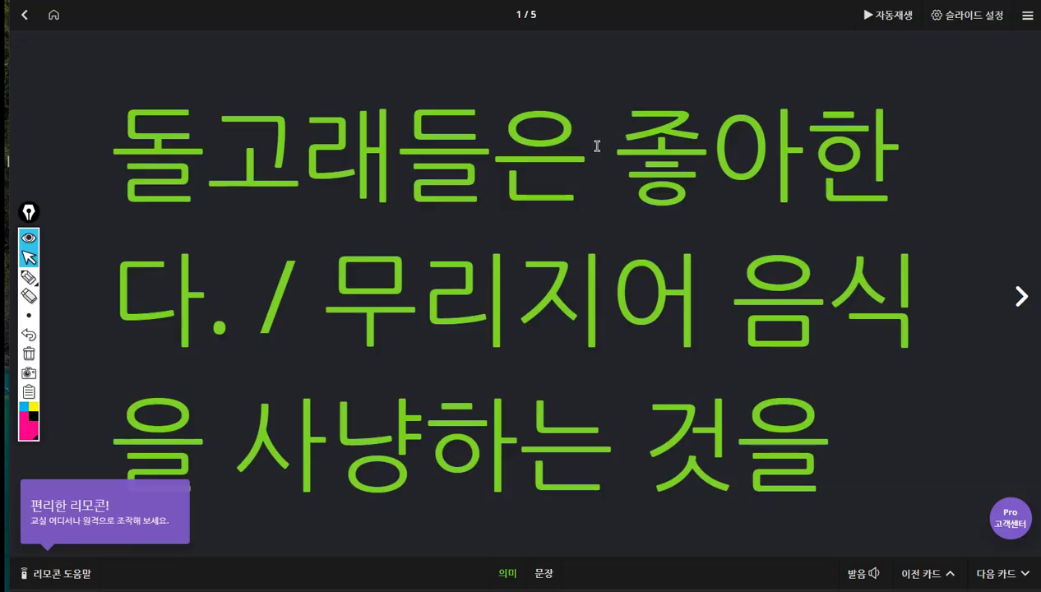
{"action": "left_click_drag", "start_coordinate": [115, 155], "coordinate": [245, 314]}
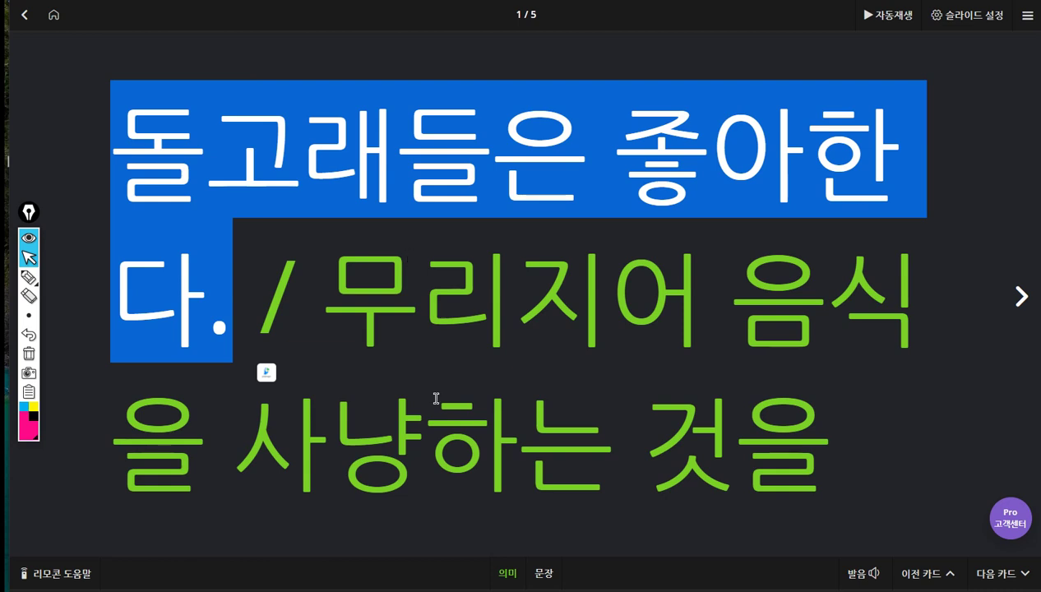
{"action": "left_click_drag", "start_coordinate": [231, 437], "coordinate": [852, 455]}
{"action": "left_click_drag", "start_coordinate": [749, 305], "coordinate": [788, 477]}
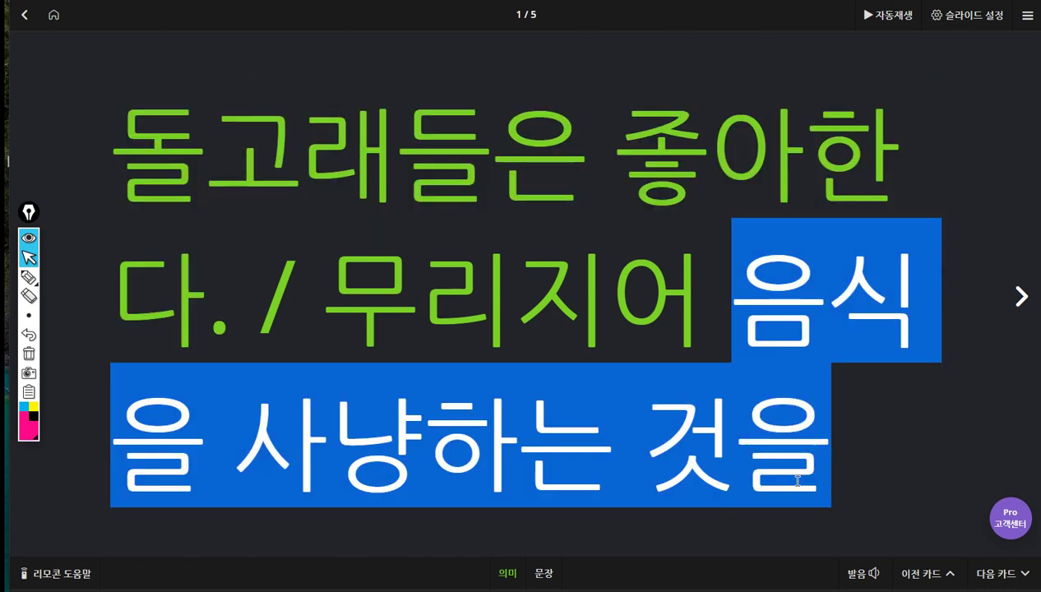
{"action": "left_click_drag", "start_coordinate": [332, 289], "coordinate": [813, 454]}
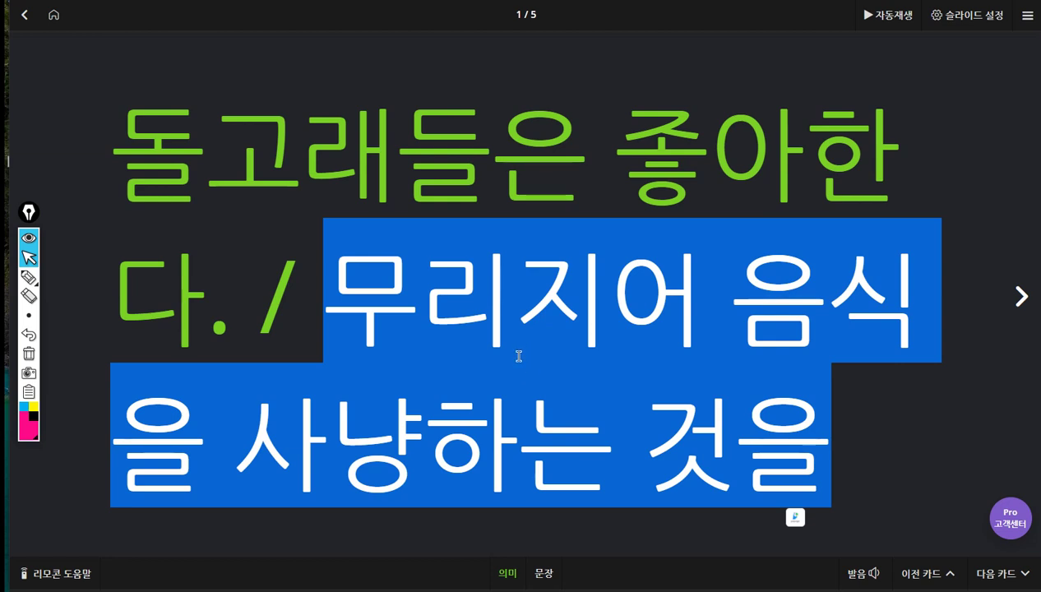
{"action": "left_click", "coordinate": [271, 205]}
{"action": "left_click_drag", "start_coordinate": [115, 141], "coordinate": [235, 315]}
{"action": "left_click_drag", "start_coordinate": [362, 310], "coordinate": [846, 464]}
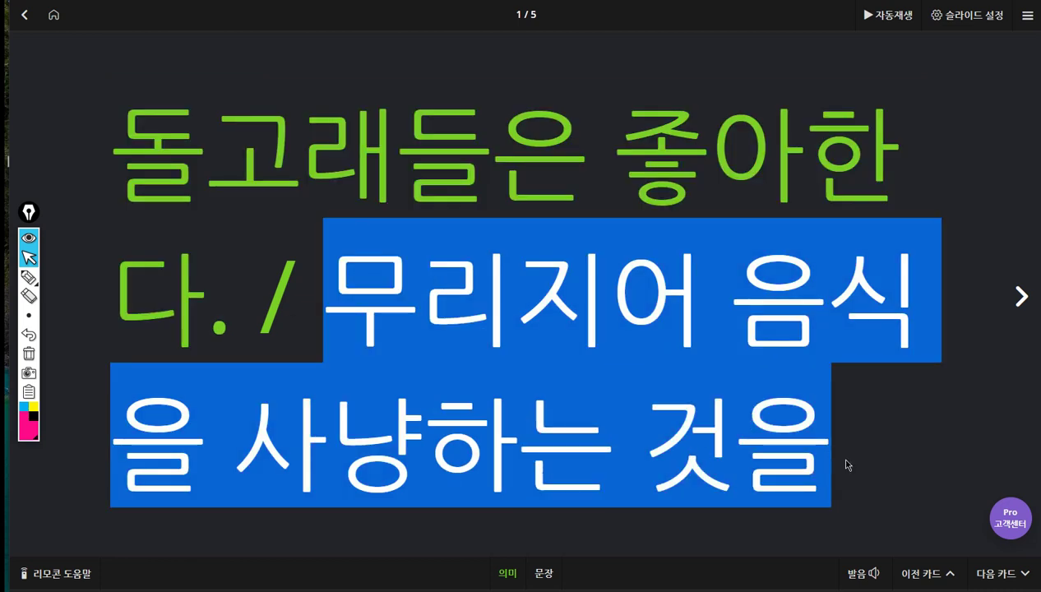
{"action": "left_click", "coordinate": [552, 352]}
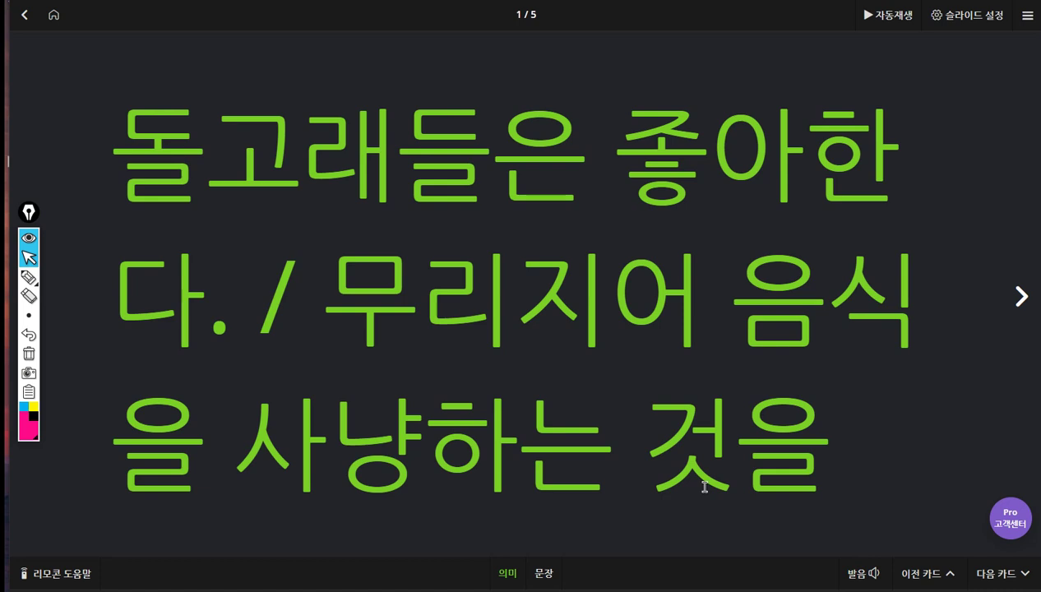
{"action": "left_click_drag", "start_coordinate": [133, 150], "coordinate": [228, 322]}
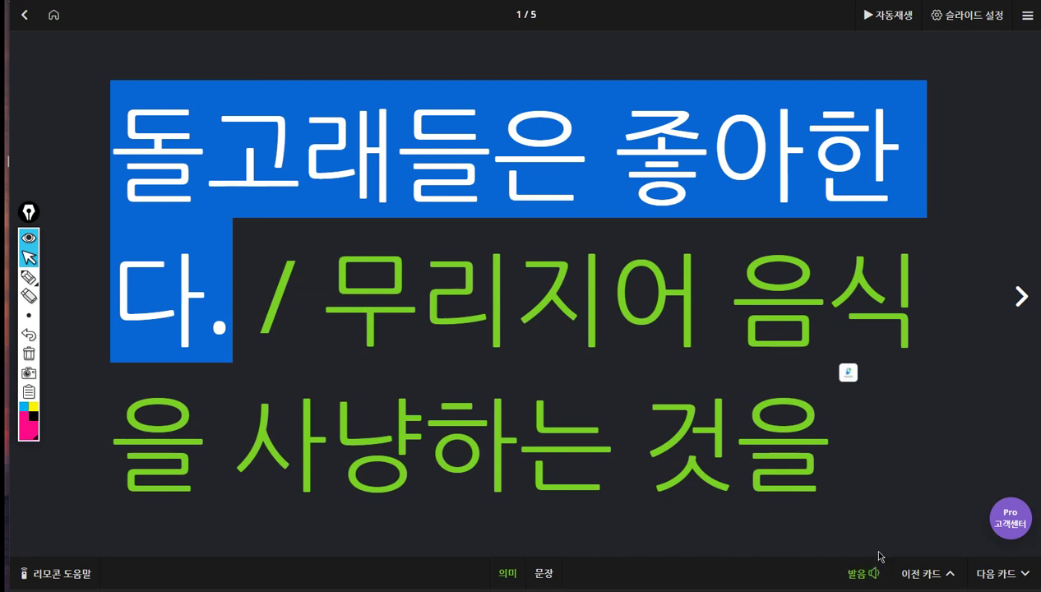
Show the first slide's English sentence and examine the phrases "hunt for food" and "in groups".
{"action": "left_click", "coordinate": [546, 573]}
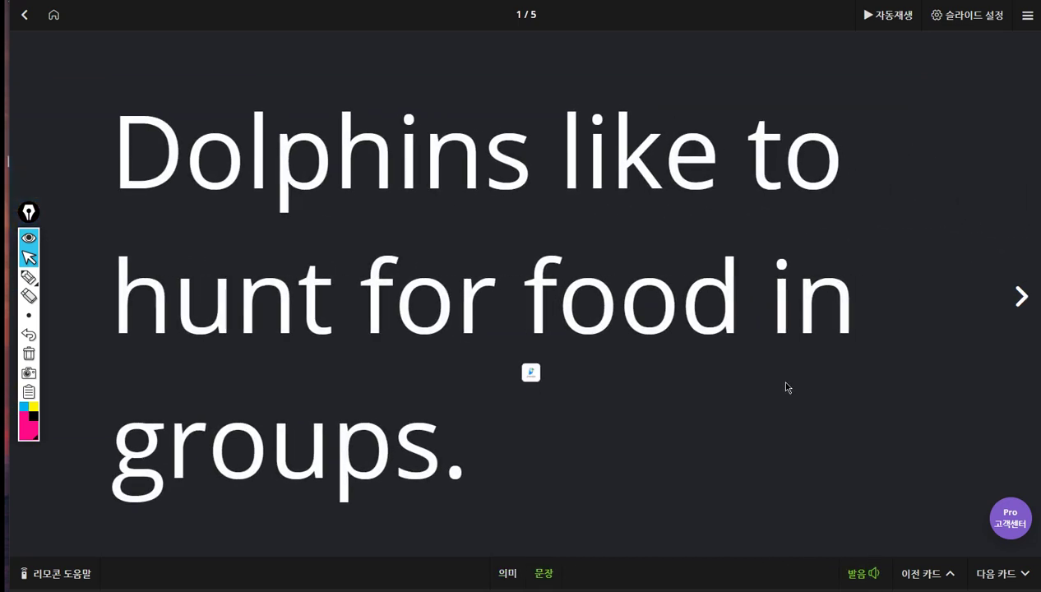
{"action": "left_click_drag", "start_coordinate": [120, 297], "coordinate": [736, 294]}
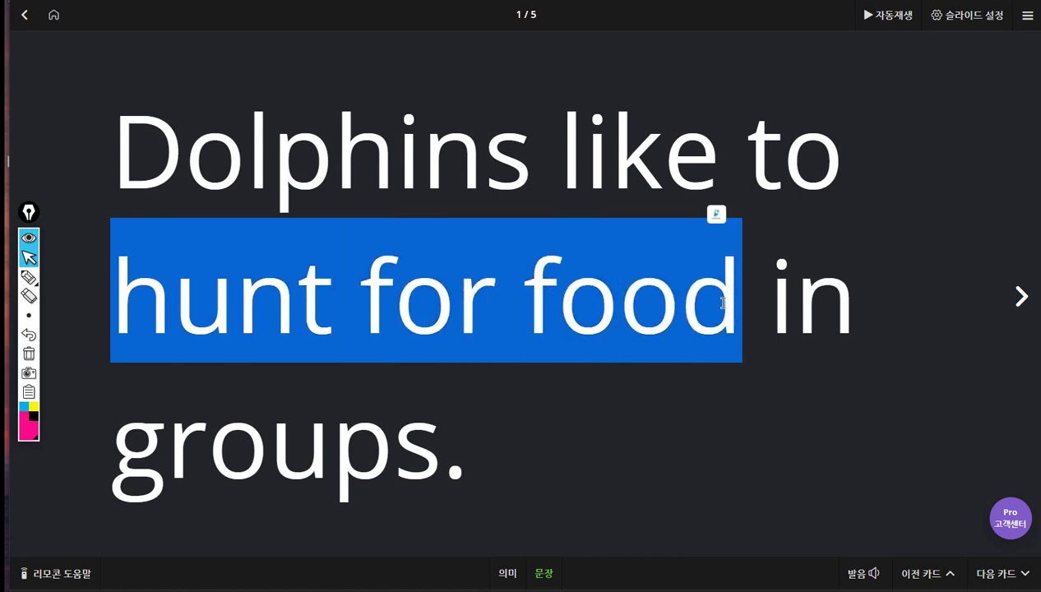
{"action": "double_click", "coordinate": [251, 329]}
{"action": "left_click_drag", "start_coordinate": [367, 302], "coordinate": [733, 315]}
{"action": "left_click", "coordinate": [445, 302]}
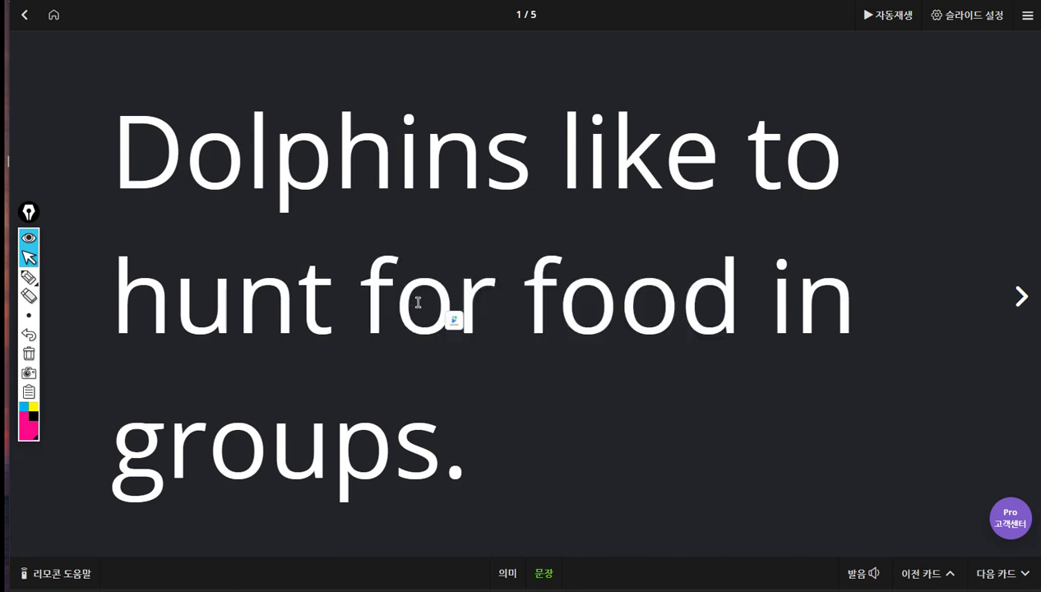
{"action": "left_click_drag", "start_coordinate": [360, 300], "coordinate": [733, 312]}
{"action": "left_click_drag", "start_coordinate": [115, 300], "coordinate": [713, 315]}
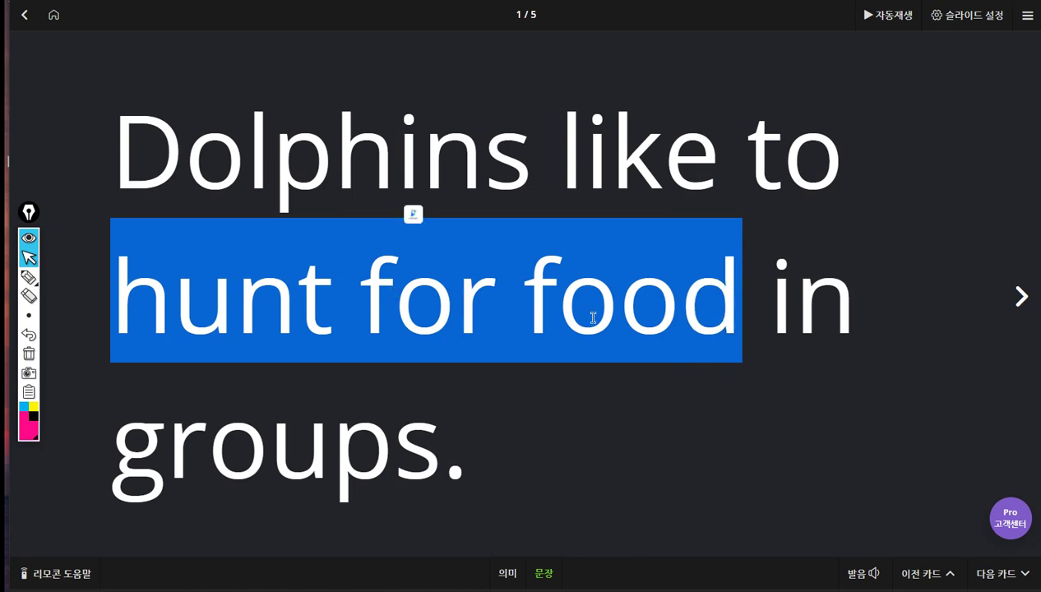
{"action": "left_click_drag", "start_coordinate": [777, 308], "coordinate": [448, 438]}
{"action": "left_click", "coordinate": [545, 253]}
Play the first sentence's pronunciation and highlight the phrase "to hunt for food".
{"action": "left_click", "coordinate": [855, 587]}
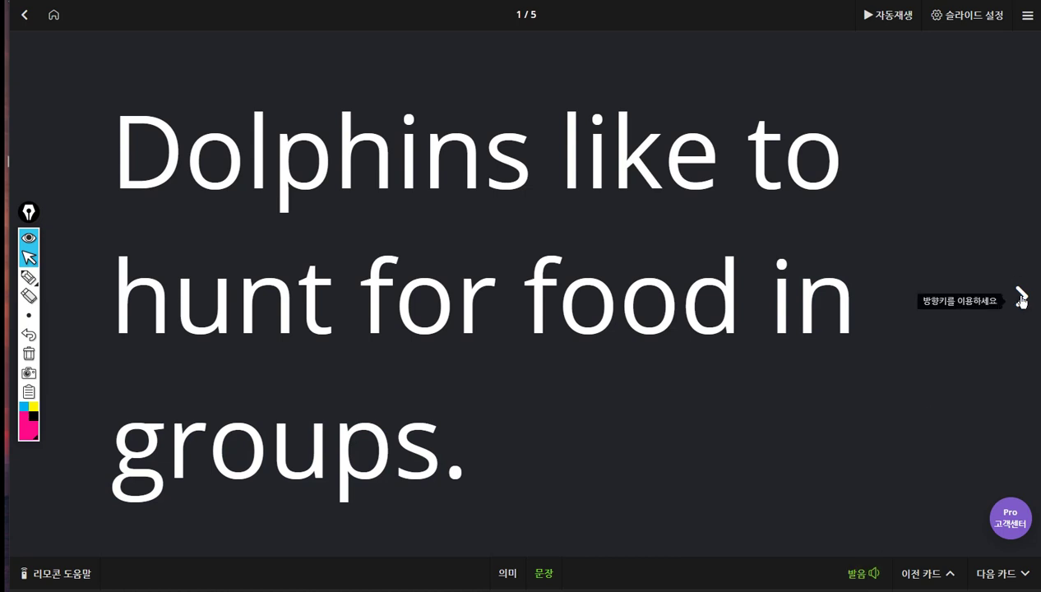
{"action": "double_click", "coordinate": [428, 306]}
{"action": "left_click_drag", "start_coordinate": [749, 152], "coordinate": [743, 311]}
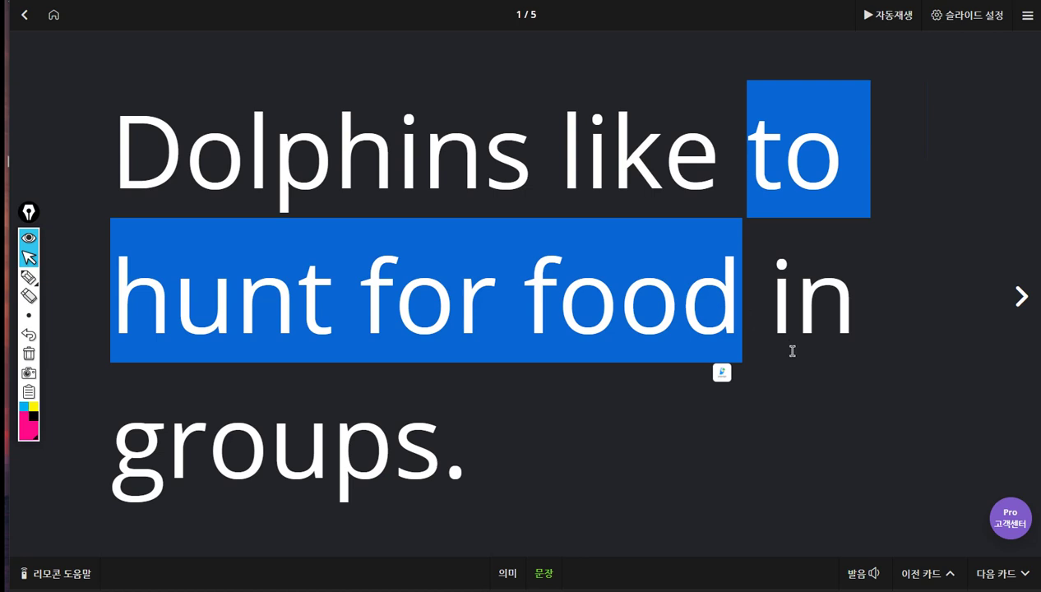